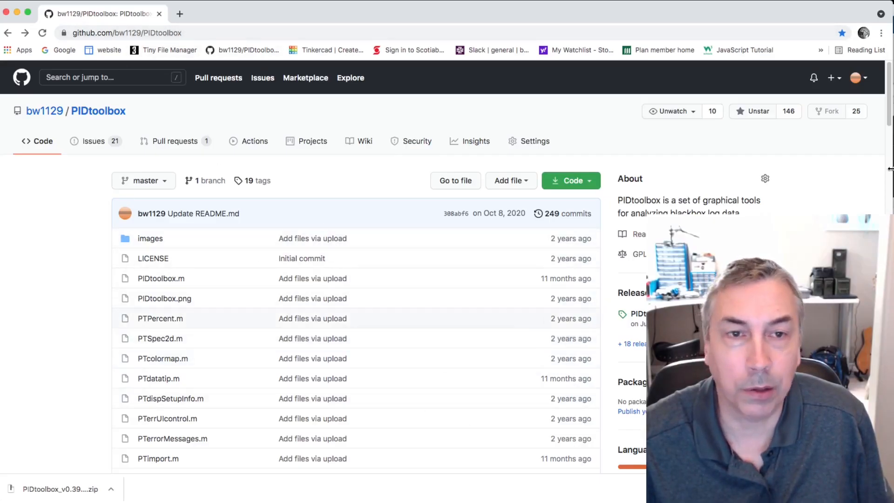
- Open the latest release from the Download section of the PIDtoolbox README and show the PIDtoolbox_v0.392 assets
left_click_drag(889, 112, 889, 116)
scroll(889, 117, "down", 20)
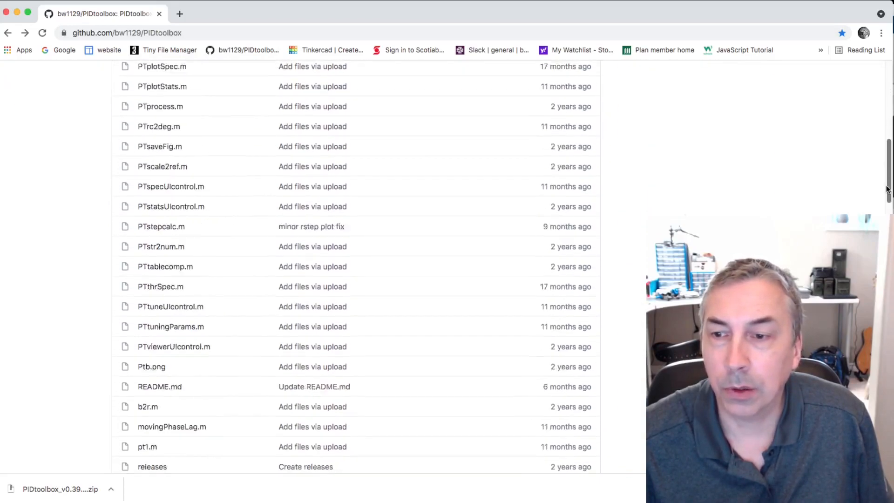
scroll(355, 279, "down", 4)
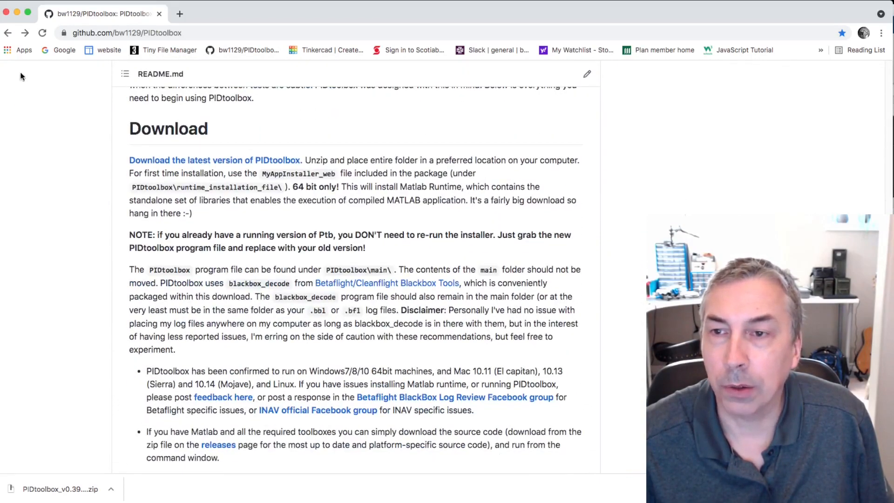
left_click(245, 161)
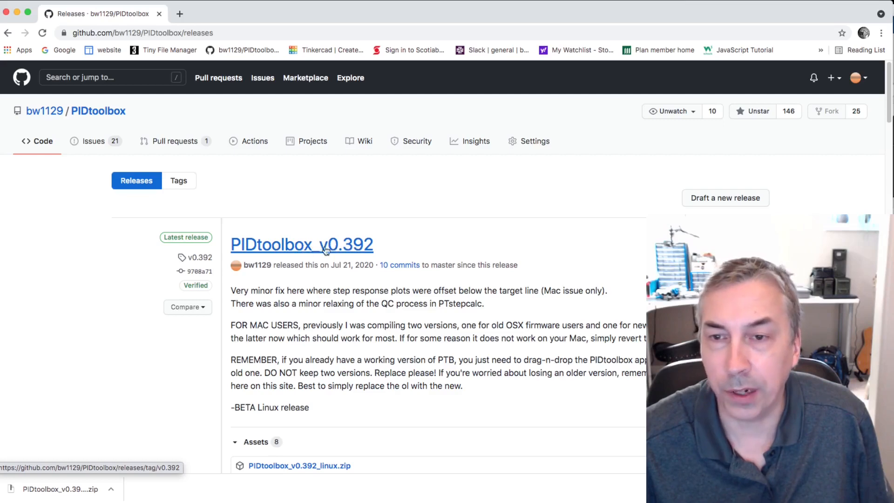
left_click_drag(889, 101, 890, 133)
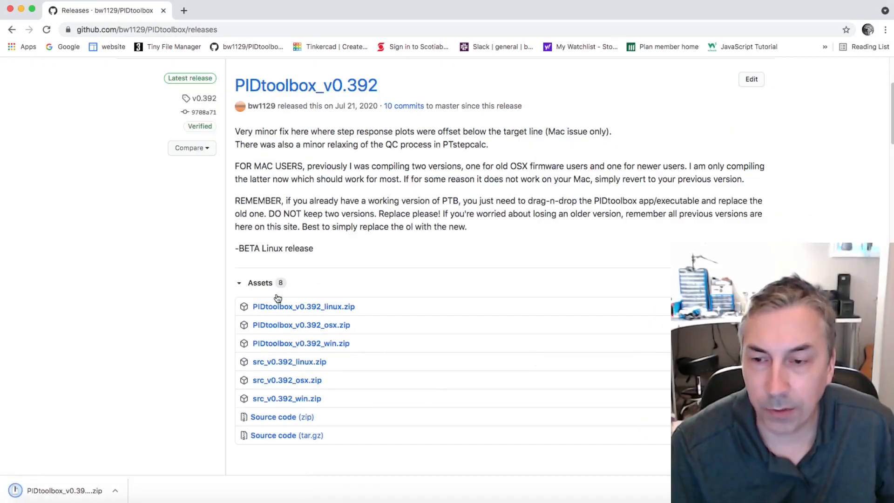
- Unpack the downloaded PIDtoolbox_v0.392_osx.zip and look through its runtime_installation_file folder and the Logfiles folder inside main
left_click(90, 489)
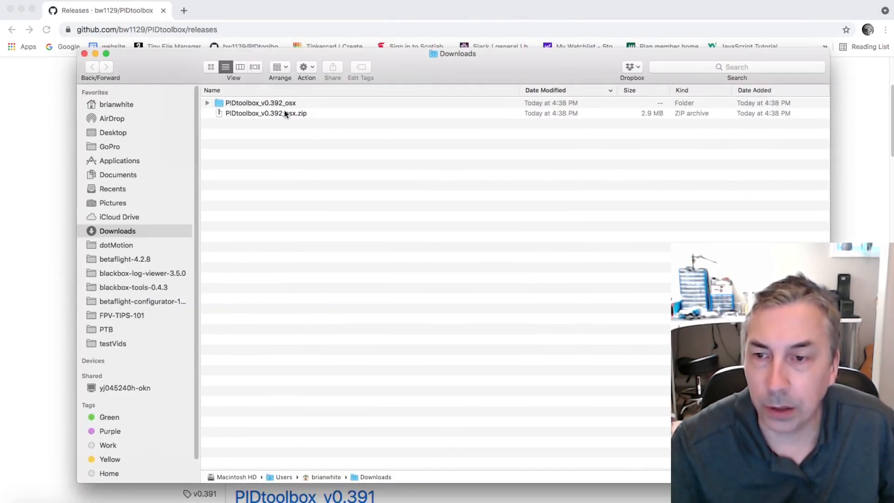
double_click(276, 102)
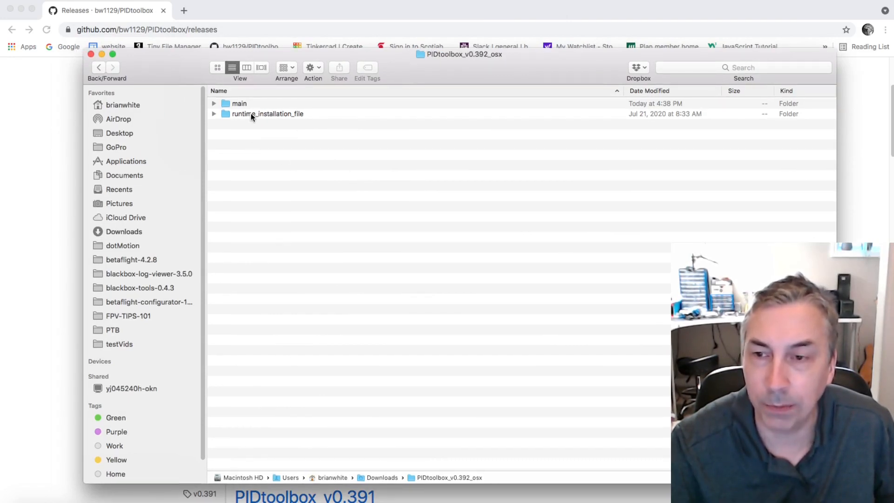
double_click(251, 113)
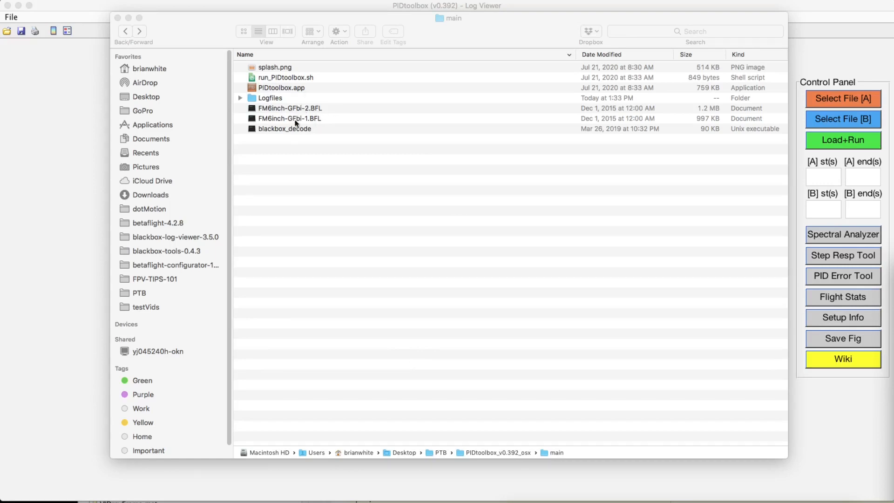
double_click(269, 97)
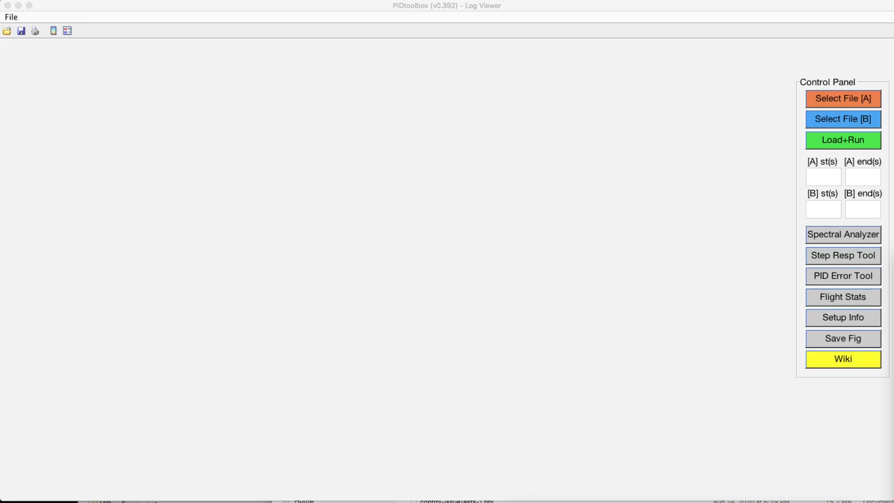
- Load FM6inch-GFbi-1.BFL as file A and FM6inch-GFbi-2.BFL as file B and run the log import
left_click(840, 99)
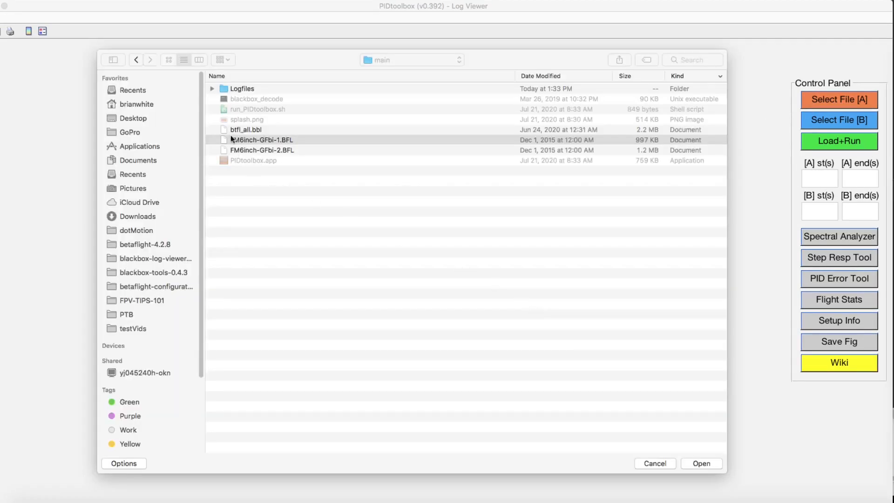
left_click(241, 141)
left_click(702, 464)
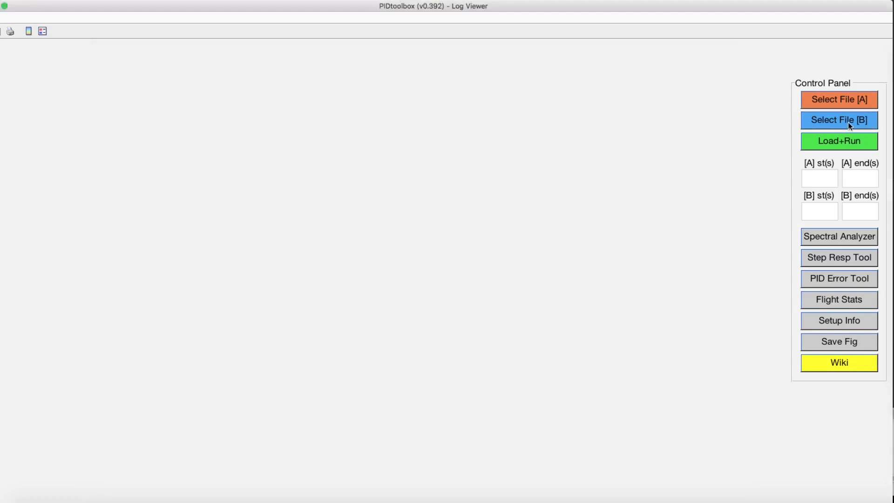
left_click(847, 122)
left_click(274, 139)
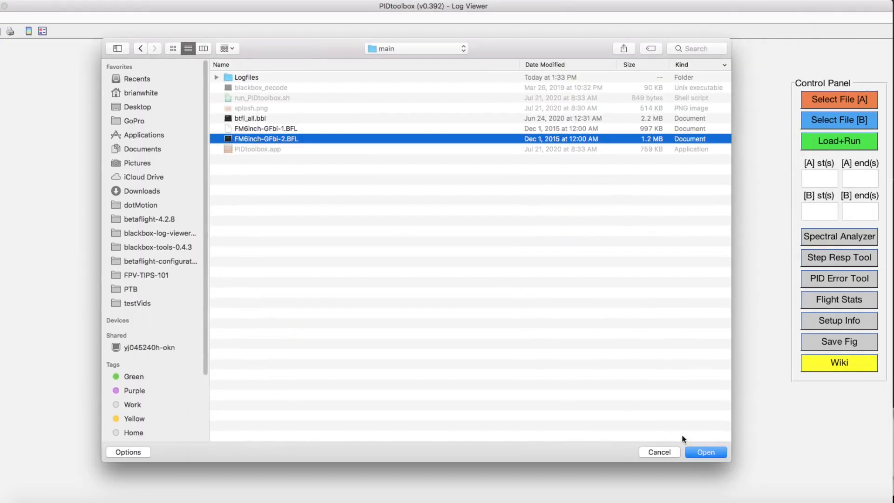
left_click(701, 452)
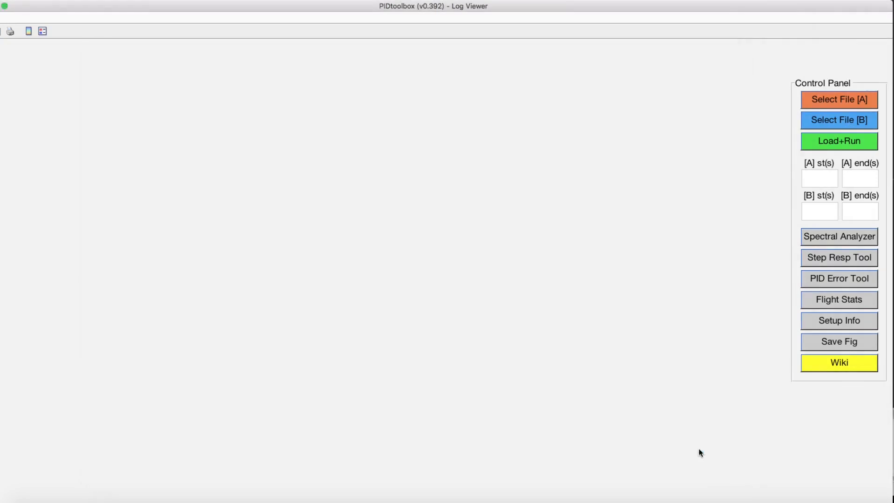
left_click(840, 141)
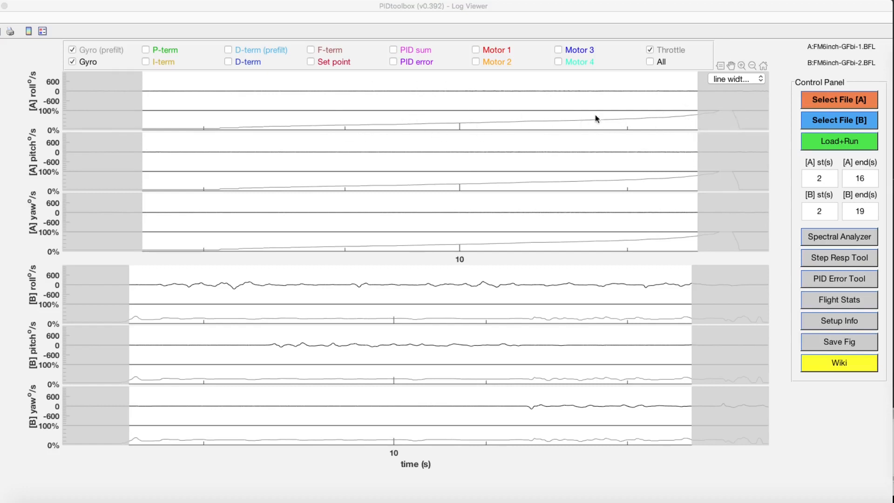
- Set the end time of log A to 17 s, leaving its start time as is
left_click(825, 181)
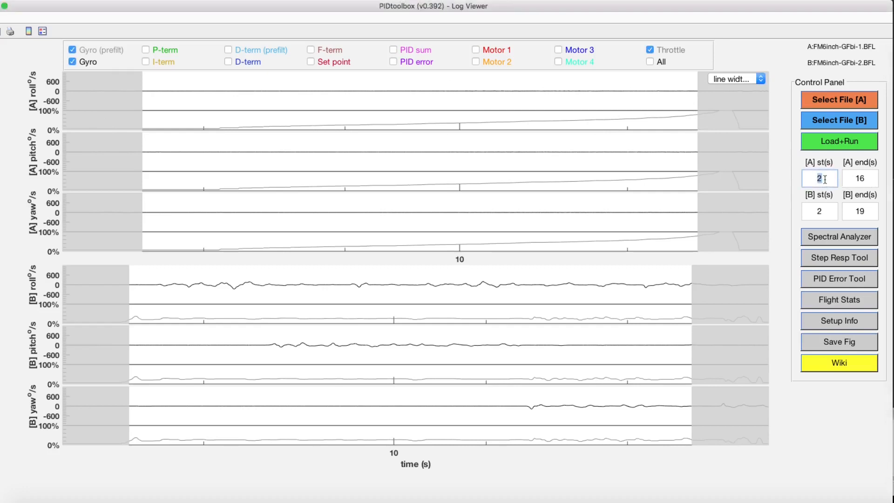
key("Tab")
type("17")
key("Return")
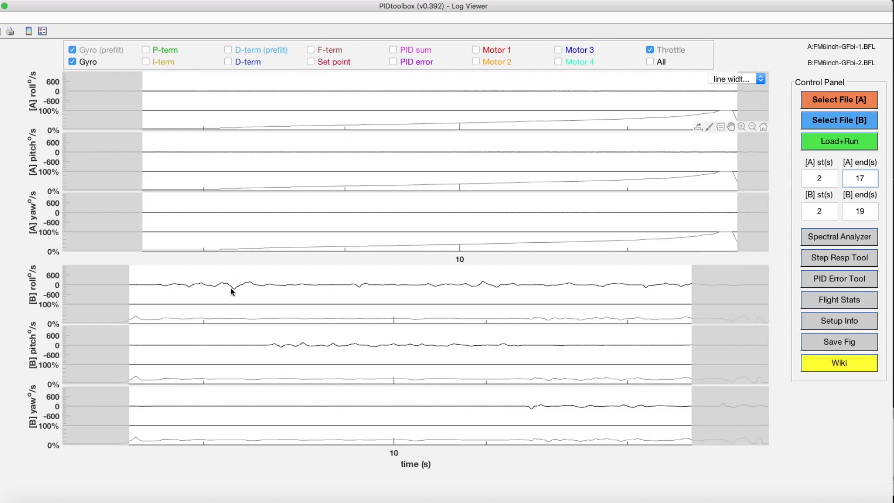
- Inspect the enlarged log A roll plot, and switch to the log B roll plot with Set point shown and Gyro (prefilt) hidden
left_click(426, 82)
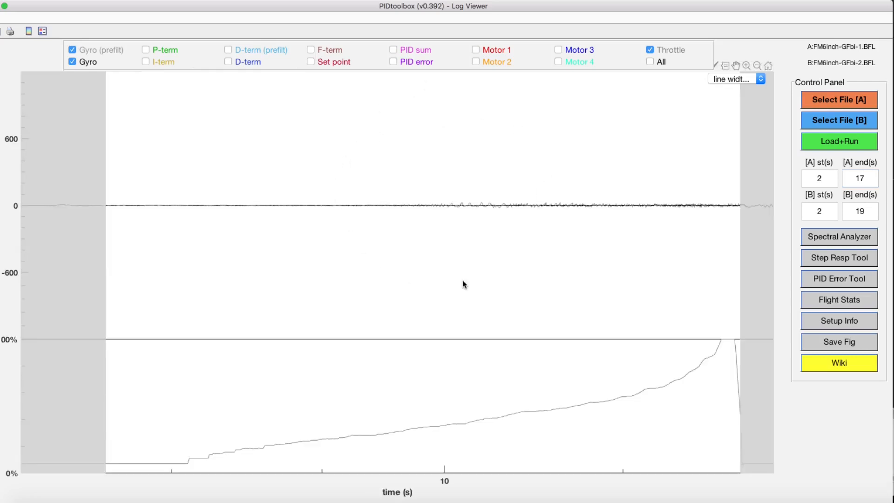
left_click(540, 128)
left_click(546, 188)
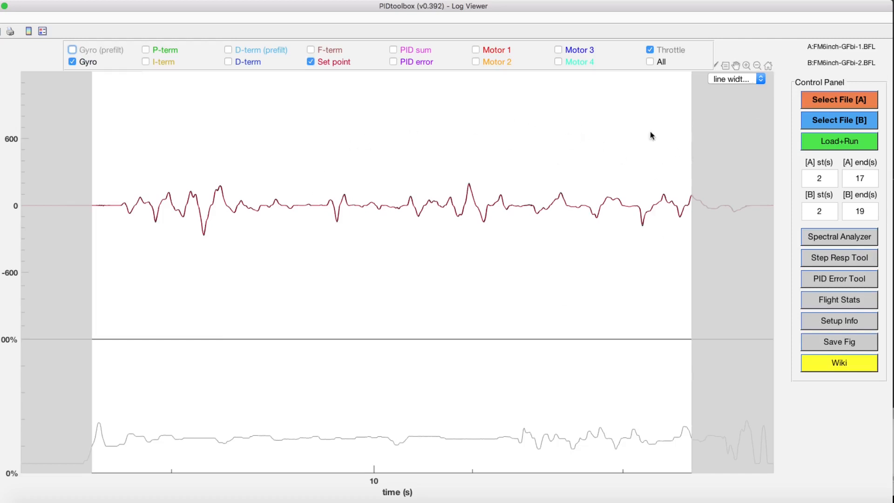
- Zoom in on a section of the log B roll gyro and set point traces and set line width 3
left_click(747, 66)
left_click_drag(307, 153, 508, 255)
left_click(760, 79)
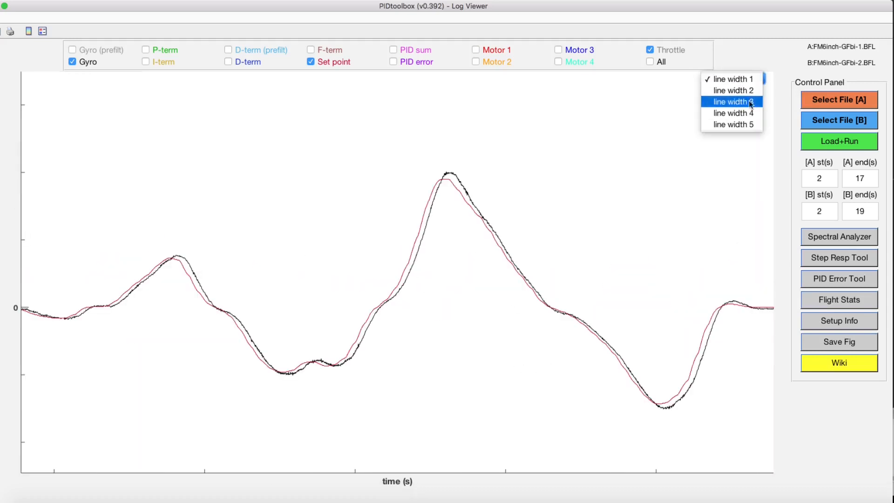
left_click(750, 102)
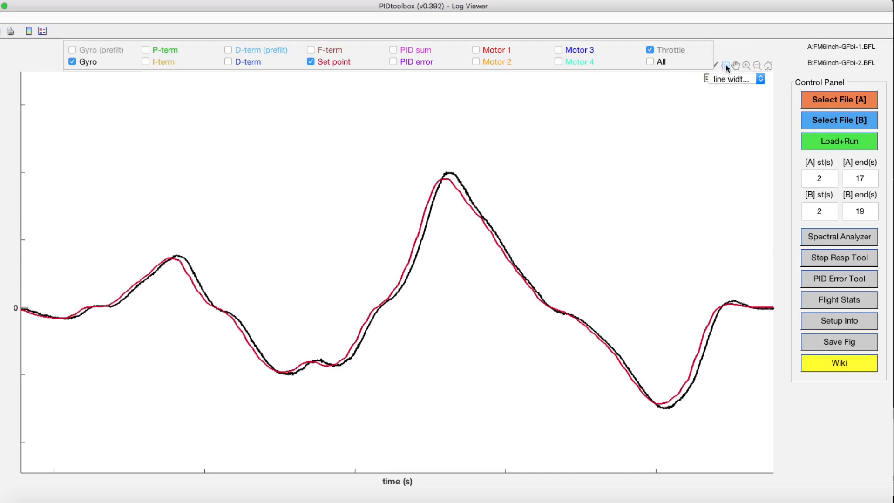
- Compare set point and gyro timing with a data tip on each curve's rise to the tallest peak, and return to the multi-plot overview
left_click(725, 66)
left_click(424, 215)
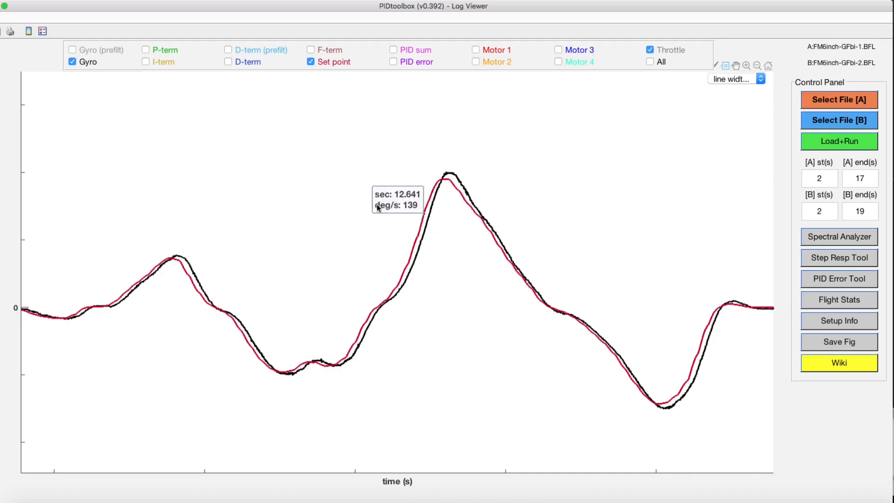
right_click(426, 213)
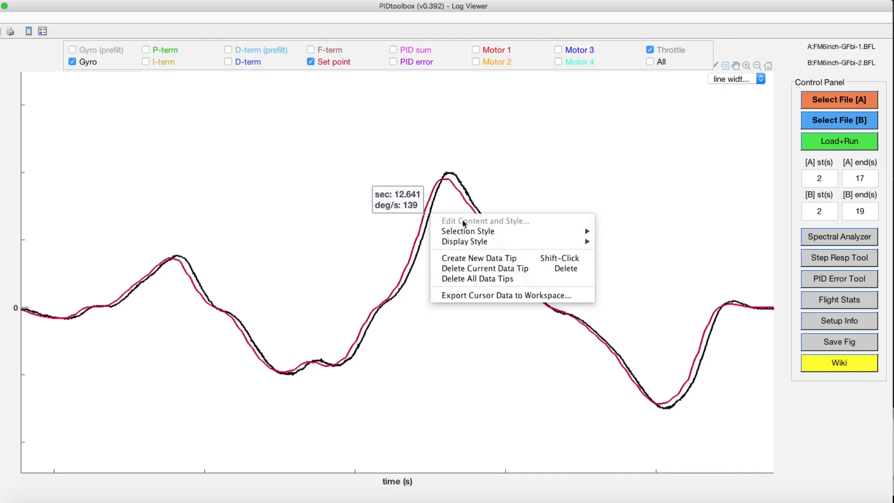
left_click(487, 258)
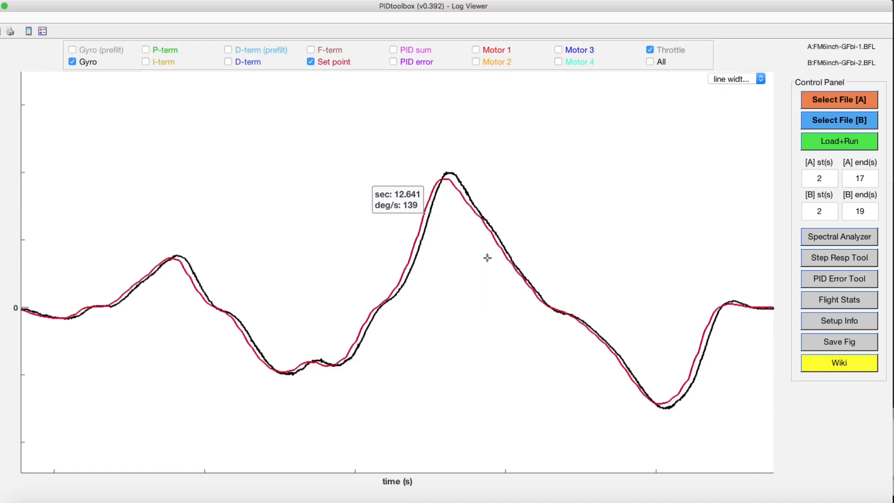
left_click(431, 217)
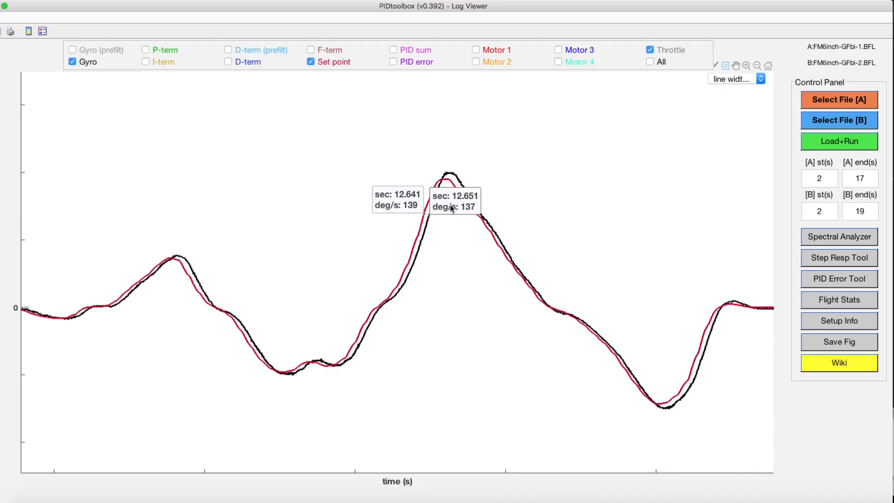
left_click(725, 65)
left_click(593, 138)
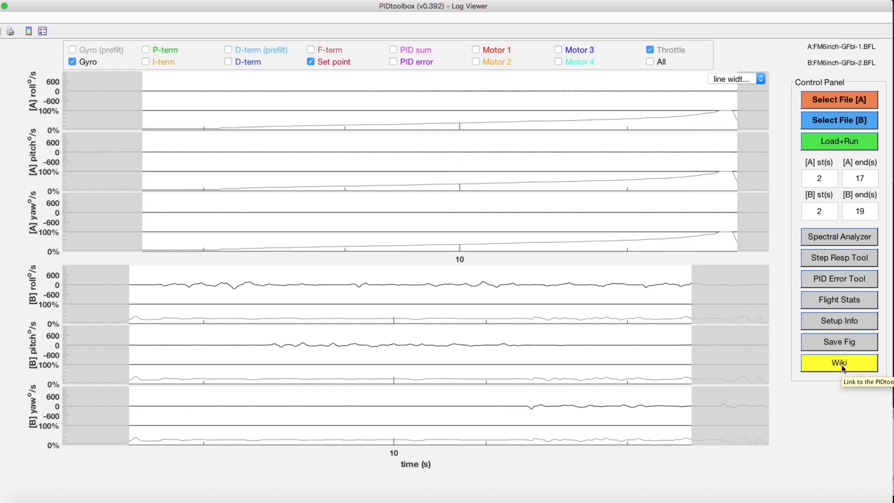
- Read through the PIDtoolbox user guide wiki and browse the repository's open issues list
left_click(826, 357)
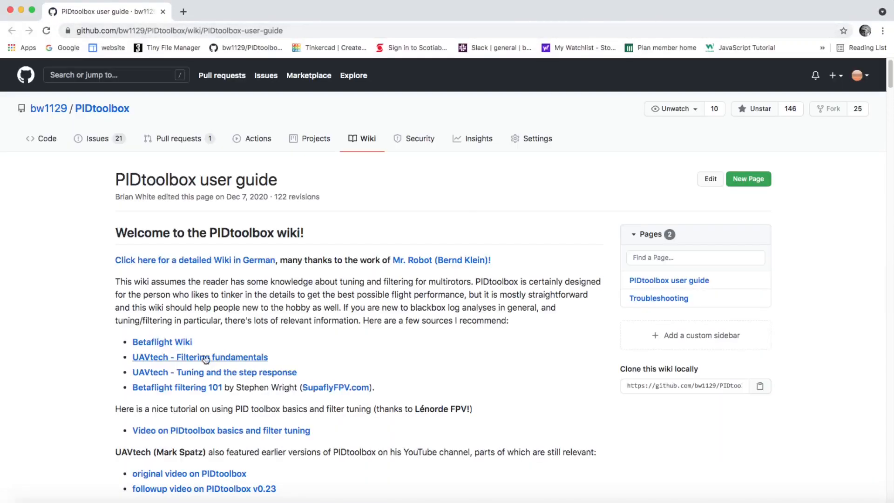
left_click_drag(890, 70, 890, 224)
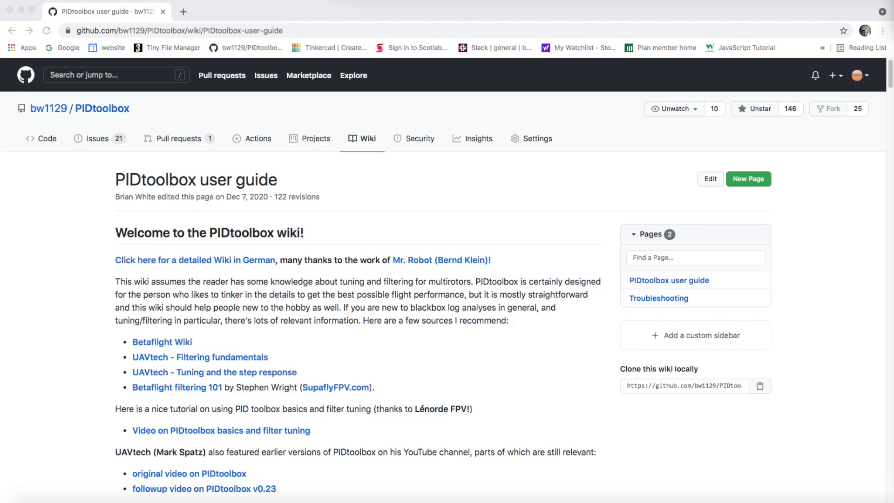
left_click(101, 147)
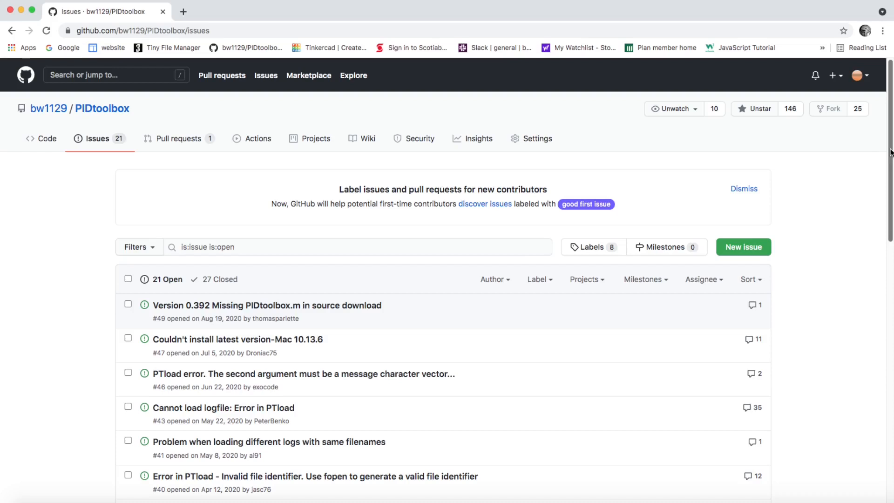
scroll(890, 152, "down", 1)
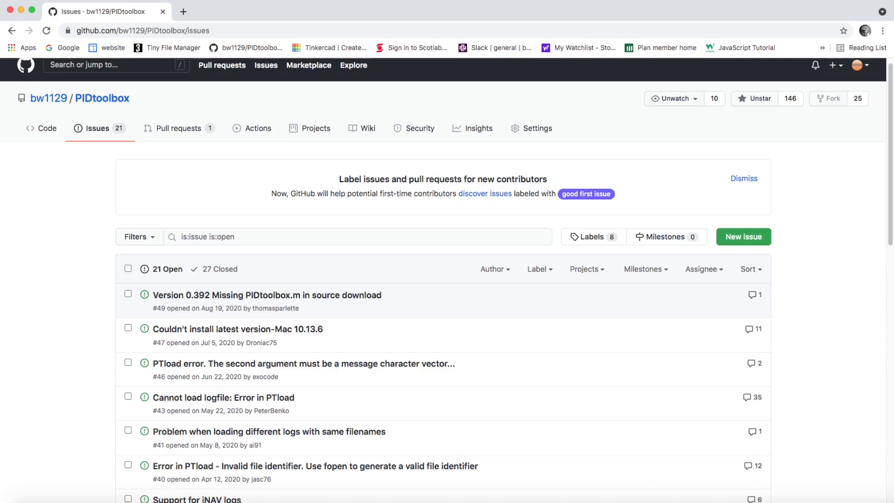
key("super+Tab")
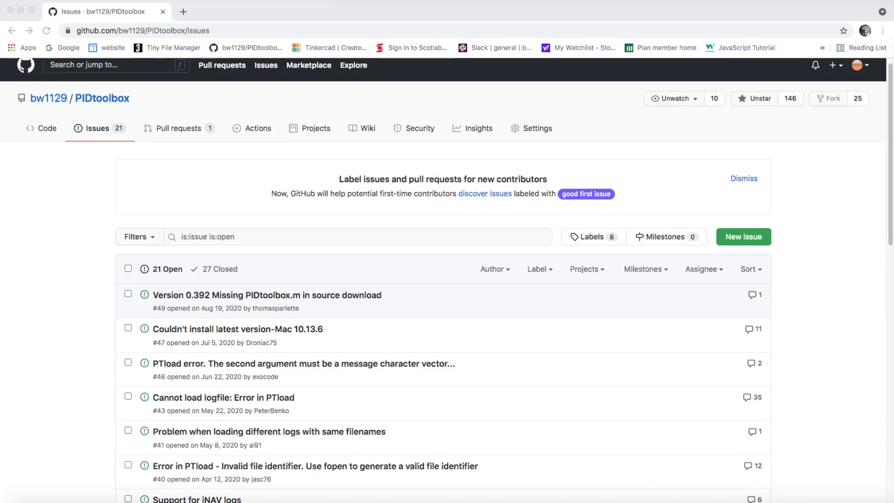